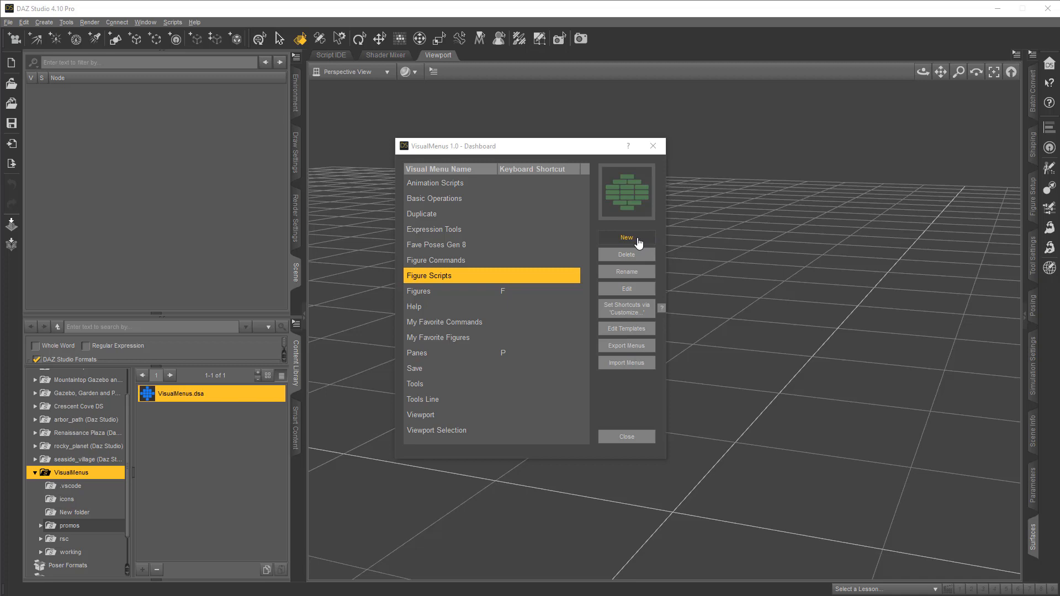
# Start a new visual menu named My Menu and look through the available layout templates.
pyautogui.click(638, 238)
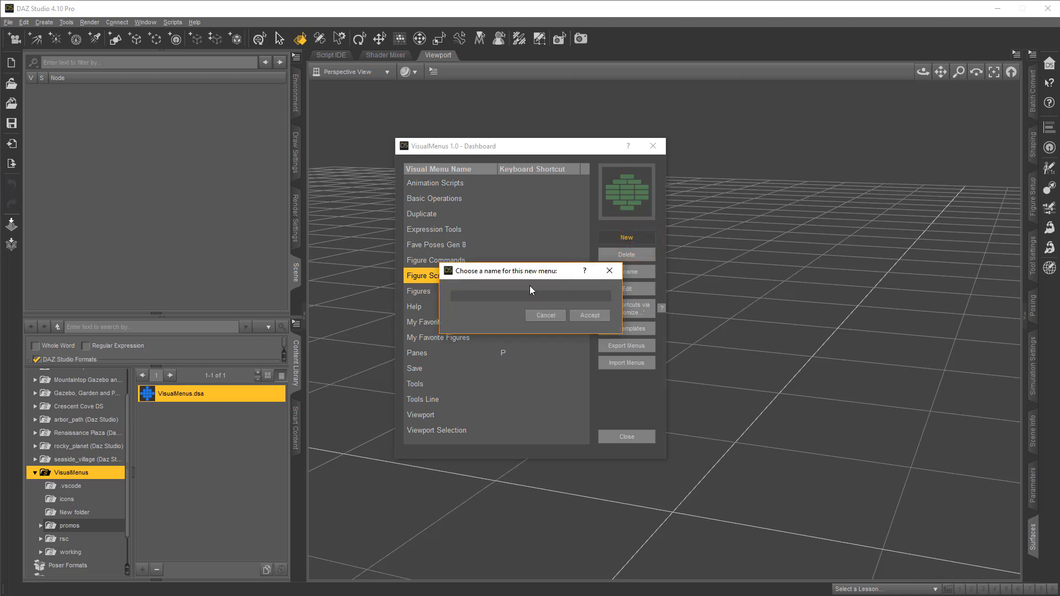
pyautogui.write('My Menu')
pyautogui.press('Return')
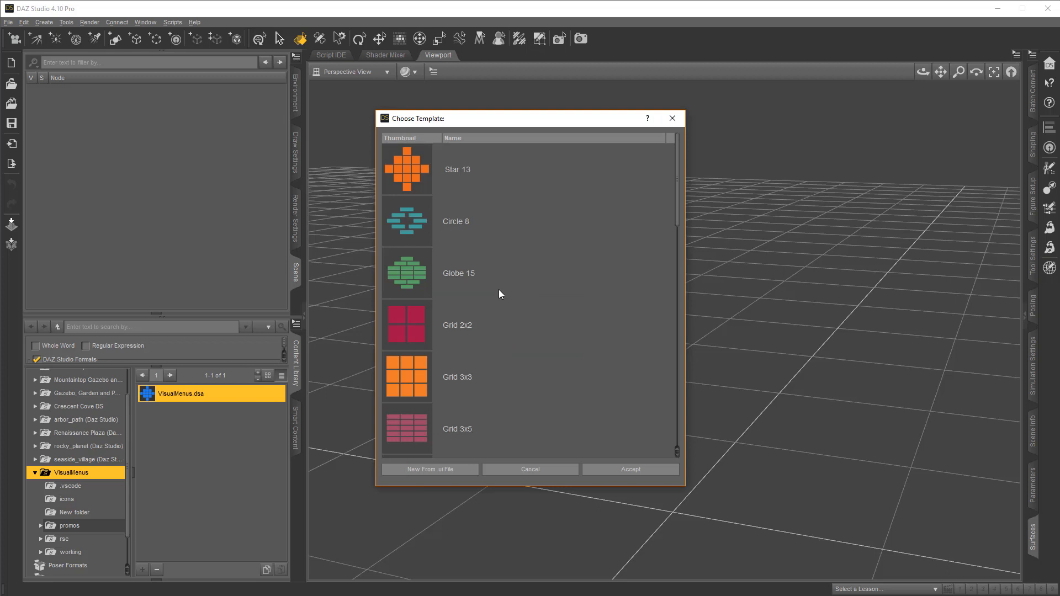
pyautogui.scroll(-5, 499, 289)
pyautogui.scroll(5, 499, 289)
pyautogui.scroll(-5, 499, 290)
pyautogui.scroll(3, 499, 290)
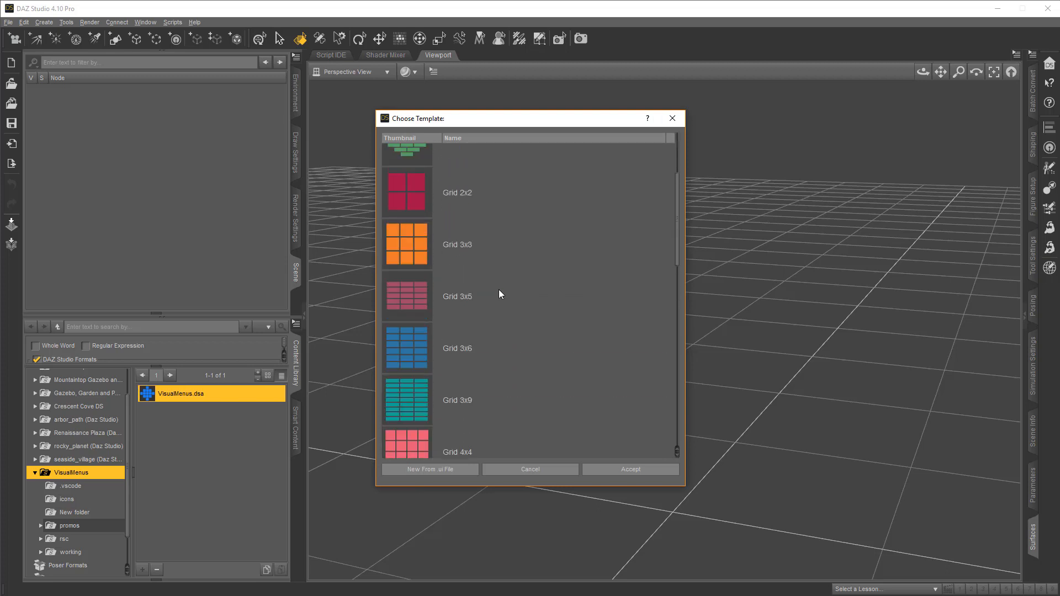
pyautogui.scroll(3, 499, 293)
pyautogui.scroll(-6, 498, 289)
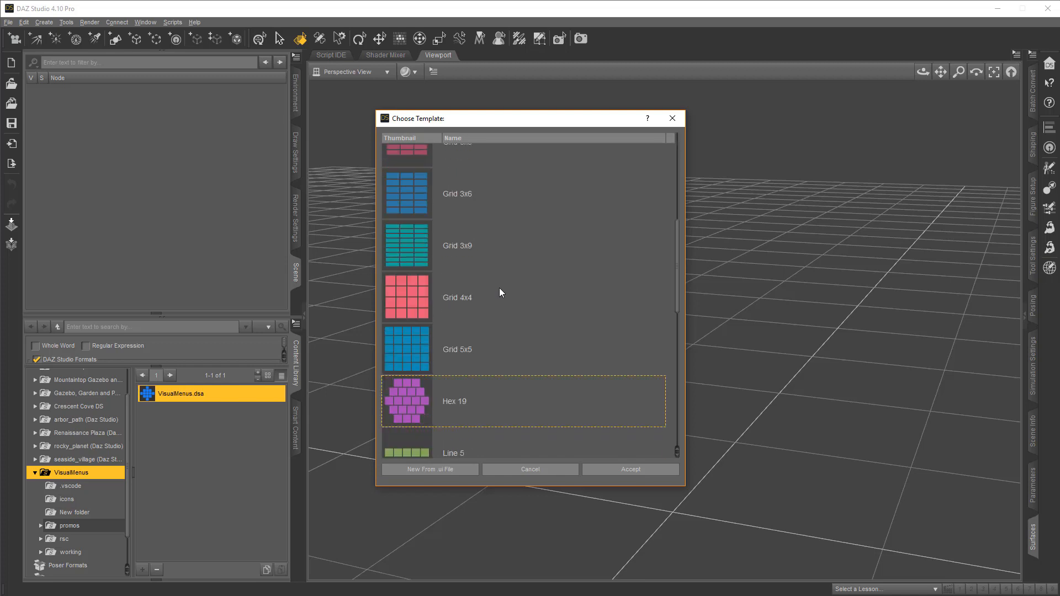
pyautogui.scroll(6, 499, 288)
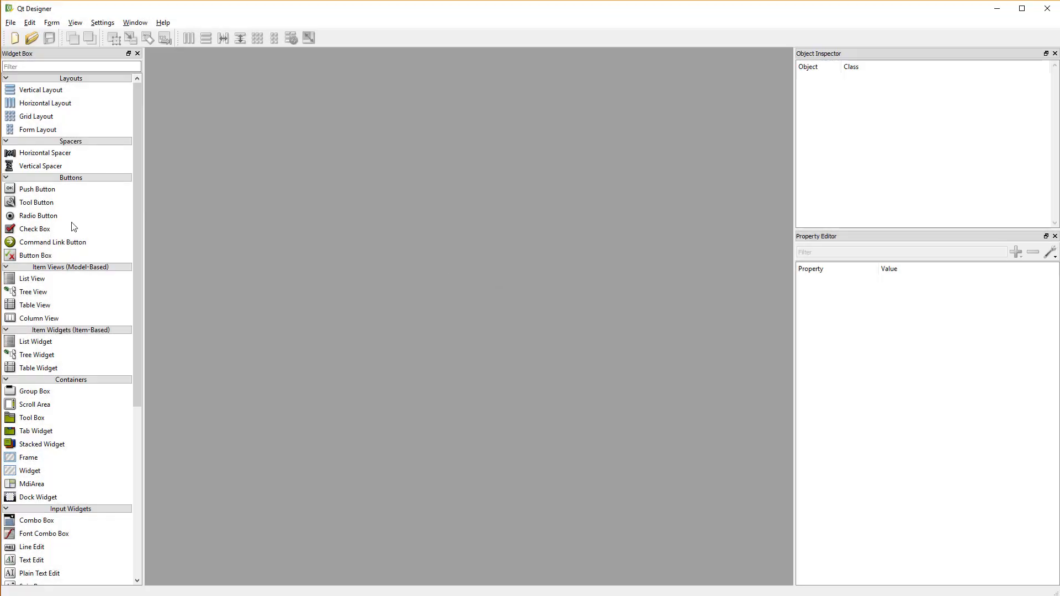
# Switch to Qt Designer, create a new form from the Widget template, and make the form narrower and taller.
pyautogui.click(17, 25)
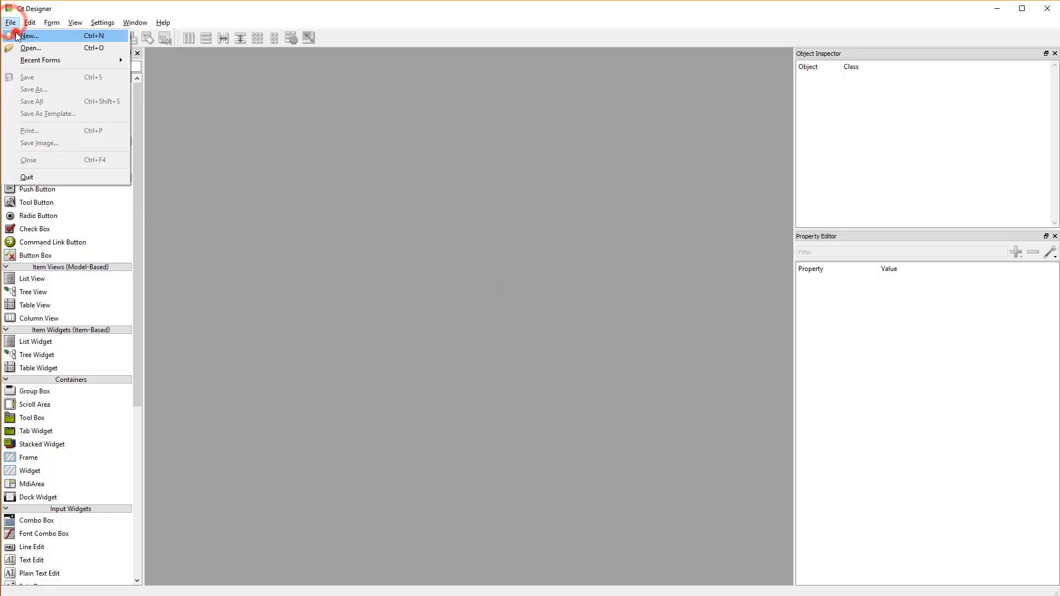
pyautogui.click(22, 34)
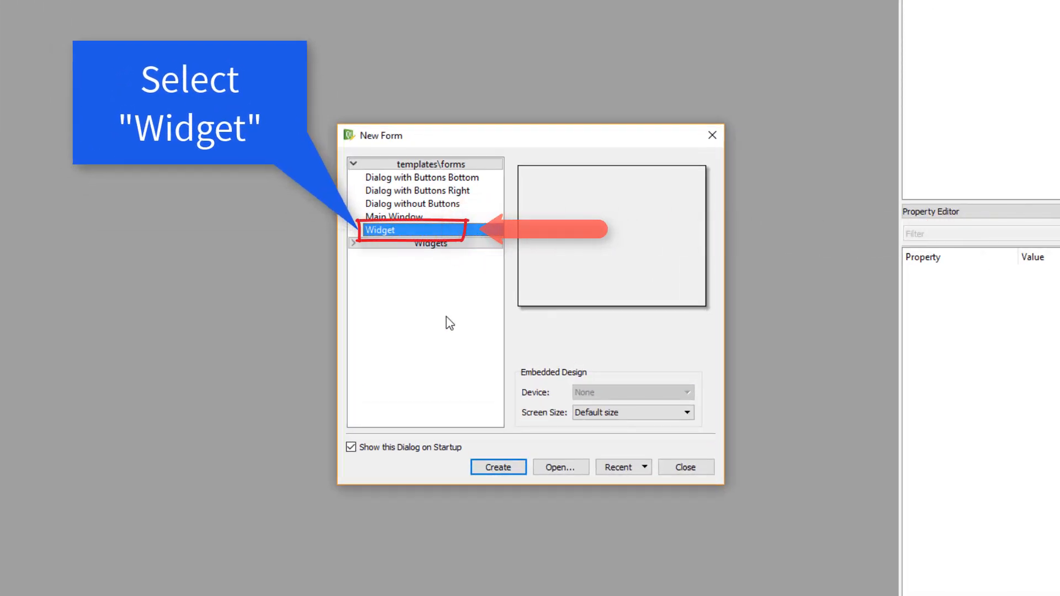
pyautogui.click(506, 468)
pyautogui.moveTo(215, 9); pyautogui.dragTo(282, 90)
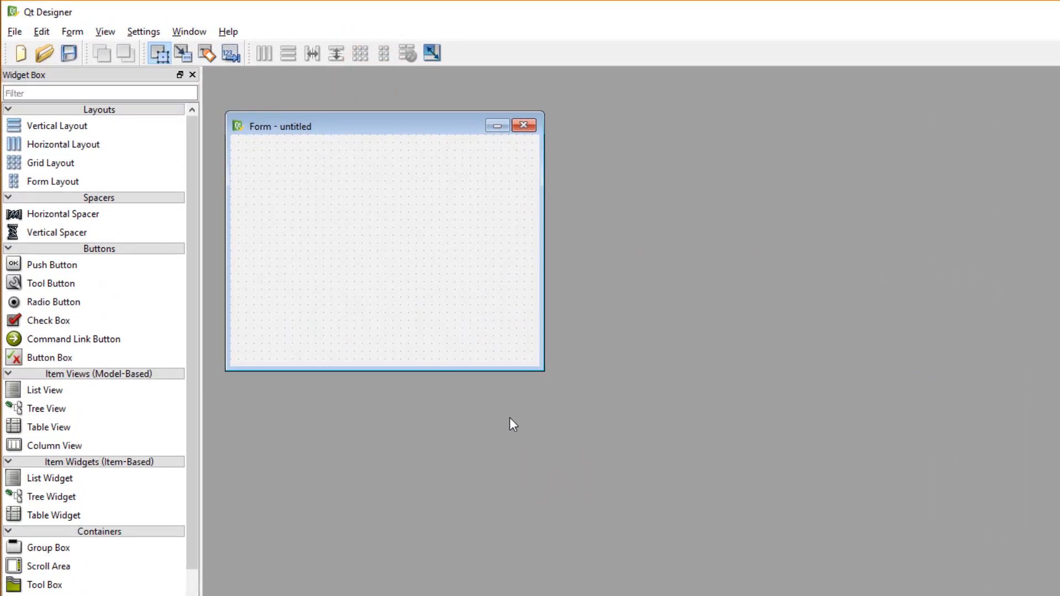
pyautogui.moveTo(540, 365); pyautogui.dragTo(501, 421)
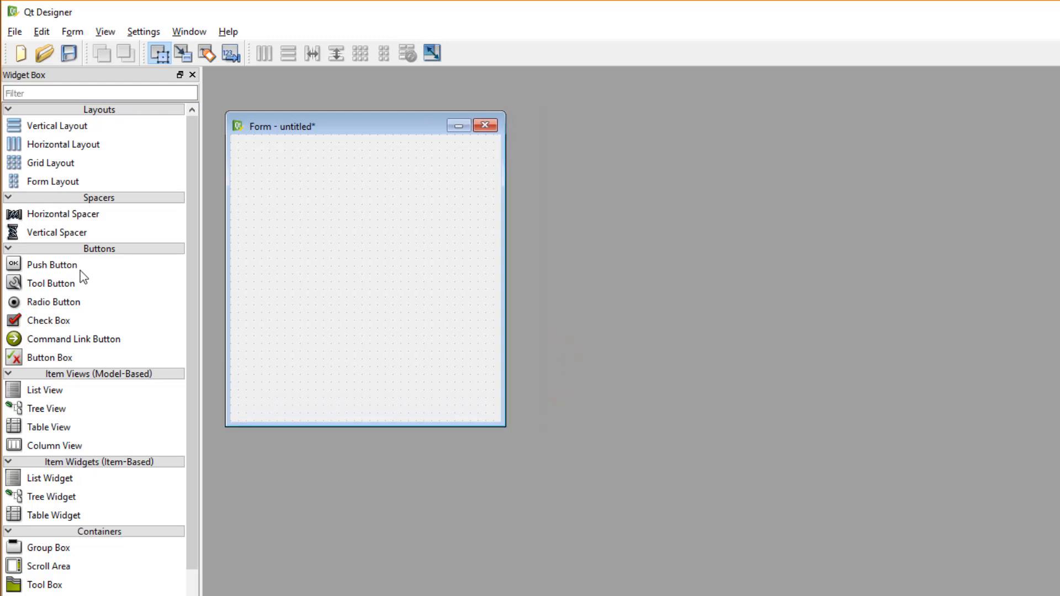
# Add a push button to the form's upper-left corner and set its width and height to 91.
pyautogui.moveTo(52, 264); pyautogui.dragTo(280, 155)
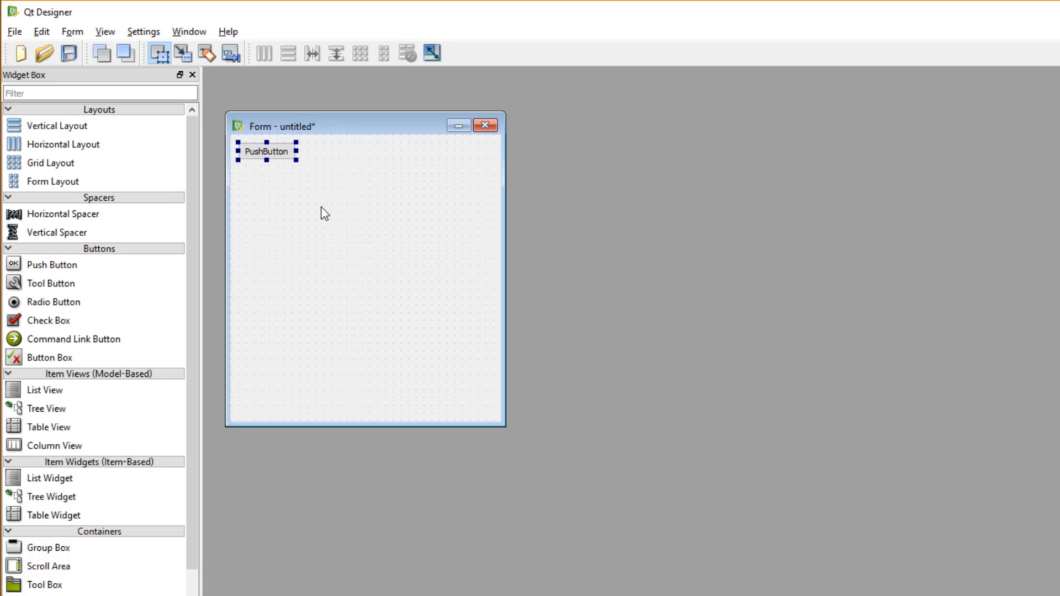
pyautogui.moveTo(296, 160); pyautogui.dragTo(326, 184)
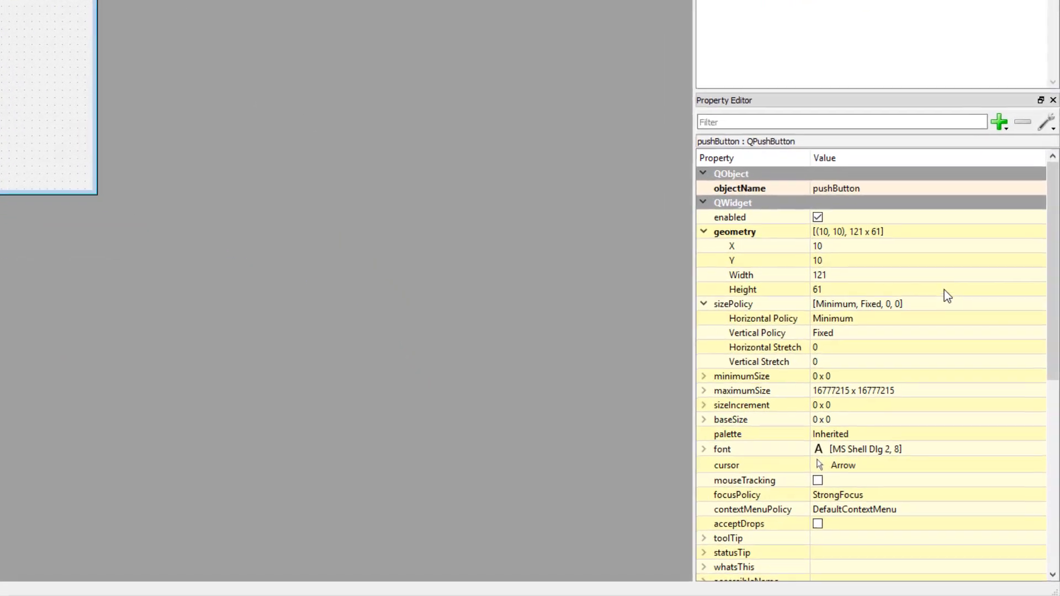
pyautogui.click(854, 270)
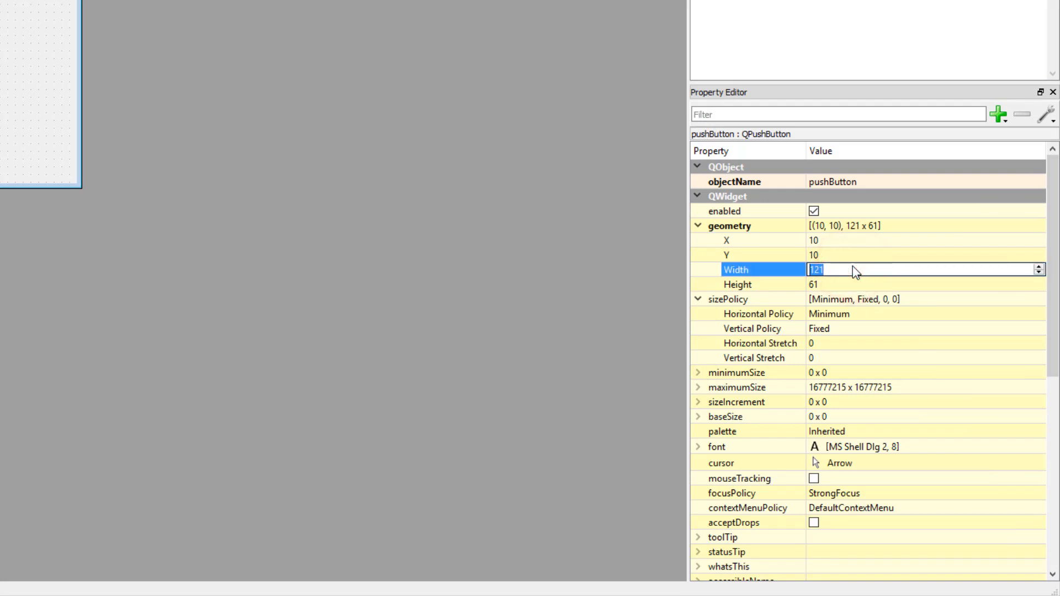
pyautogui.write('91')
pyautogui.press('Tab')
pyautogui.write('91')
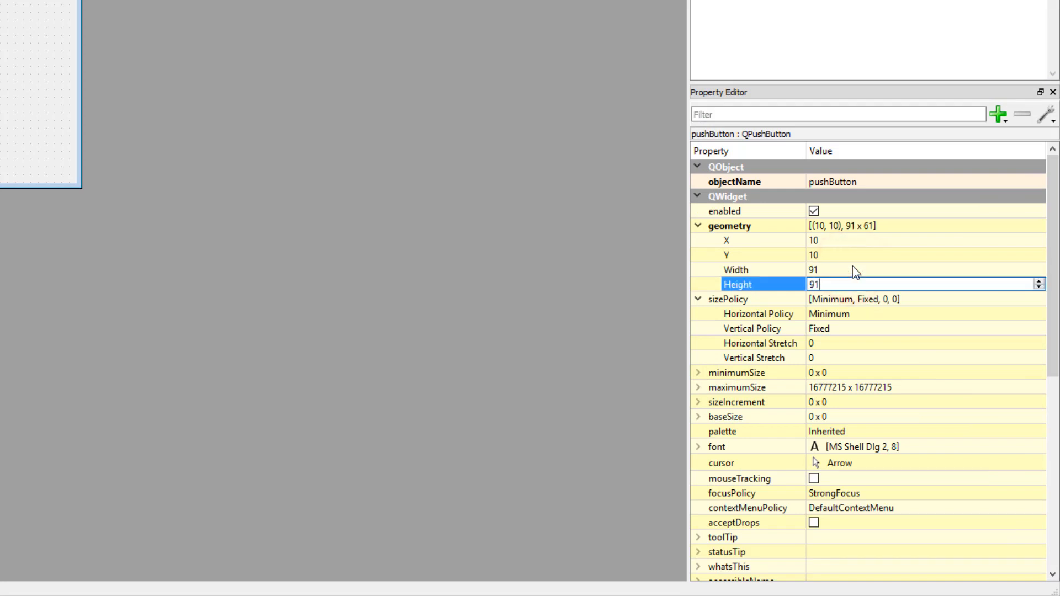
pyautogui.press('Tab')
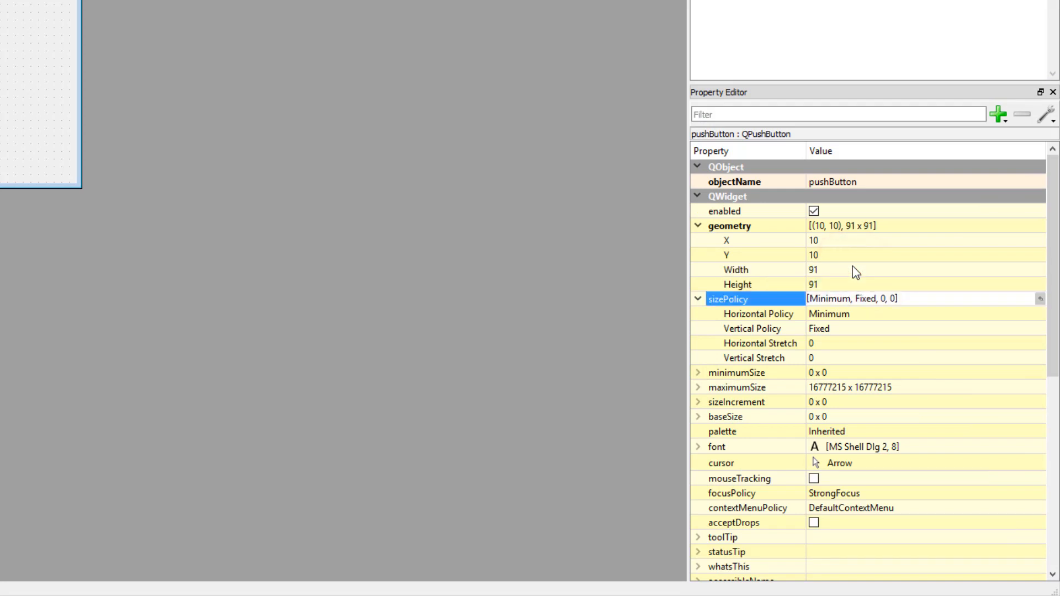
pyautogui.click(698, 228)
pyautogui.click(698, 227)
pyautogui.click(699, 227)
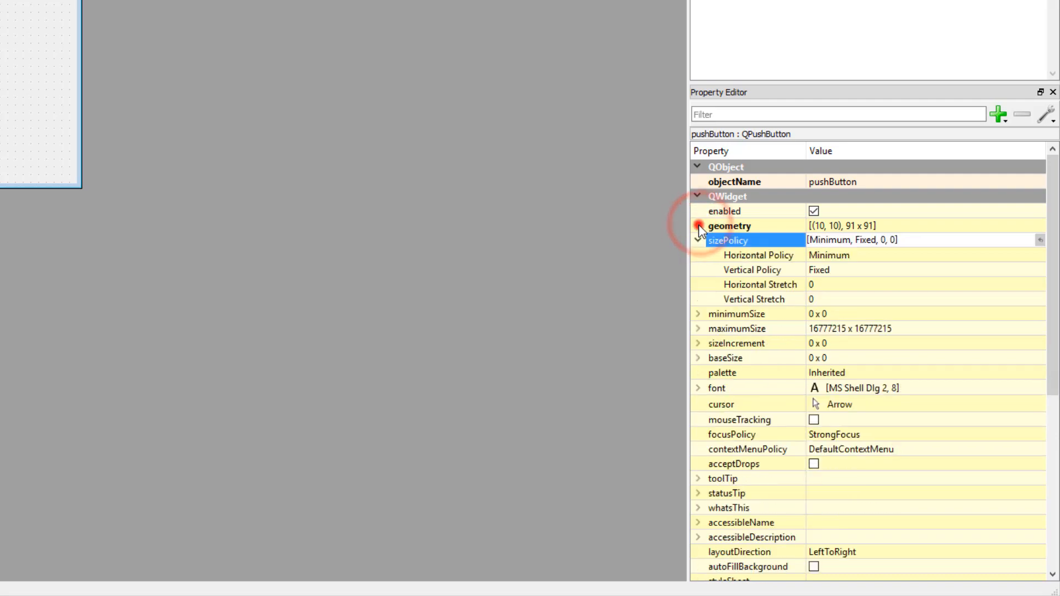
pyautogui.click(699, 227)
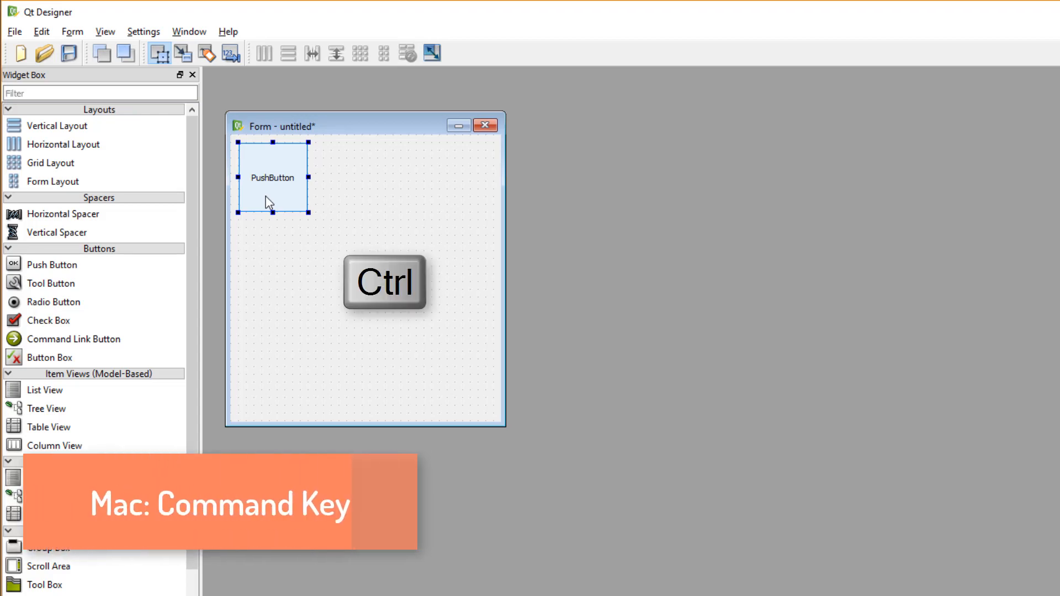
# Duplicate the push button into an evenly spaced three-by-three grid and delete the centre button.
pyautogui.moveTo(268, 197); pyautogui.dragTo(425, 251)
pyautogui.moveTo(421, 250); pyautogui.dragTo(273, 327)
pyautogui.moveTo(273, 327); pyautogui.dragTo(420, 327)
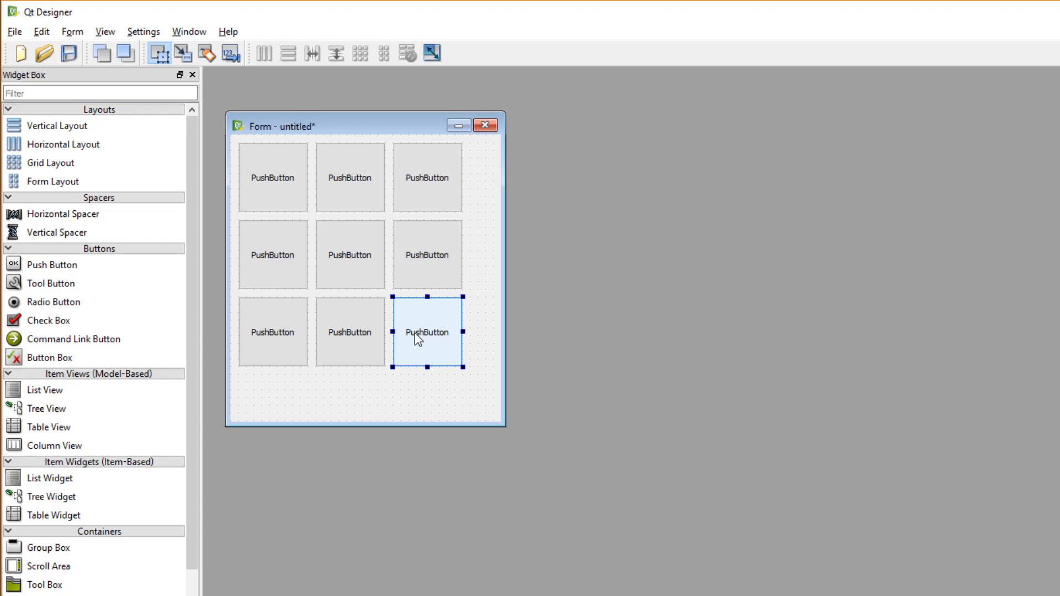
pyautogui.click(361, 244)
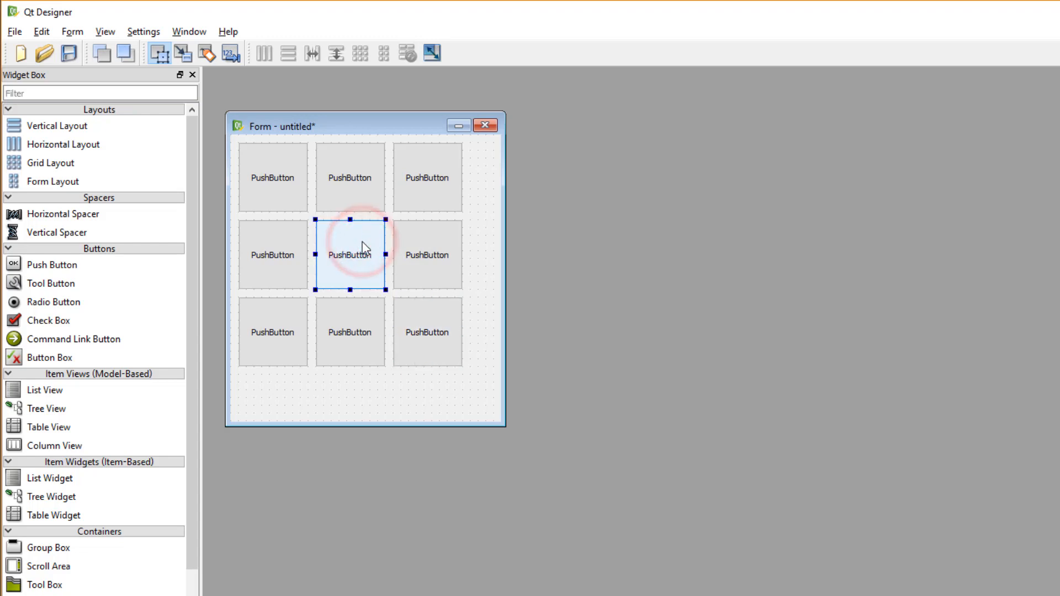
pyautogui.press('Delete')
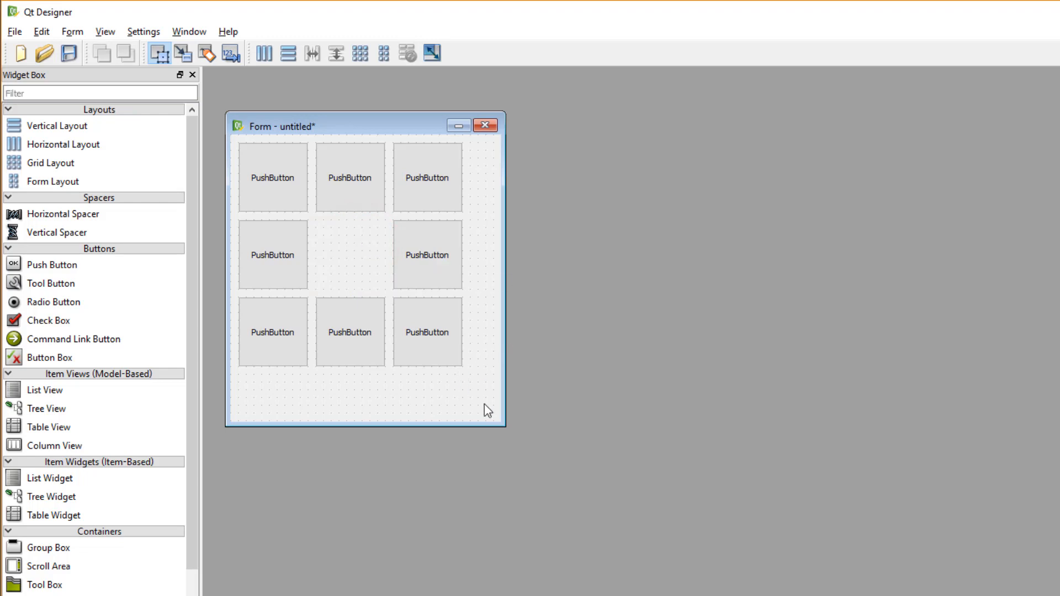
# Shrink the form to fit around the eight buttons and save it to the Desktop as My First Template.ui.
pyautogui.moveTo(502, 429); pyautogui.dragTo(469, 379)
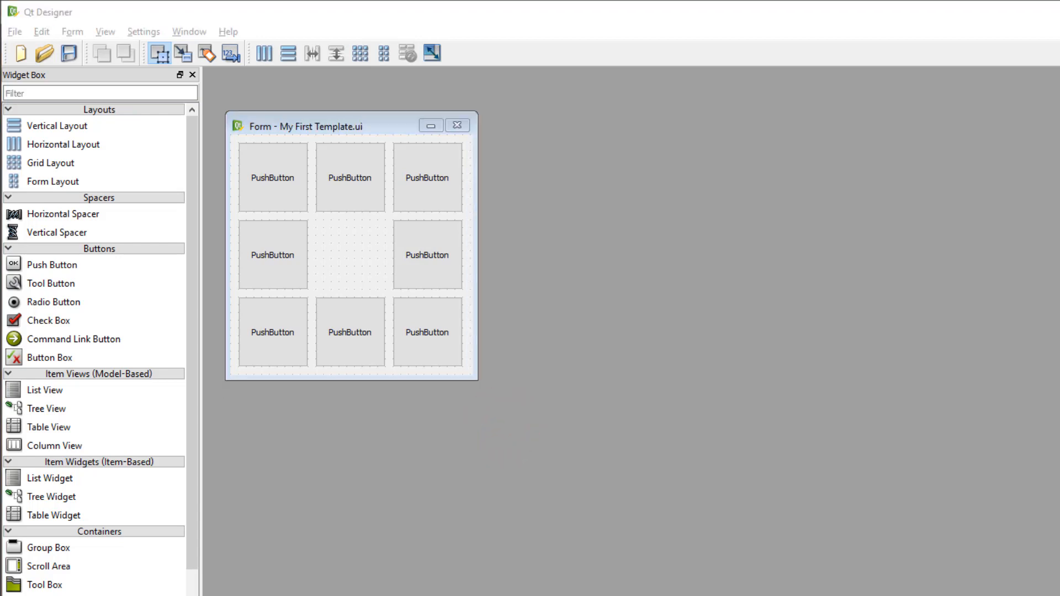
pyautogui.click(15, 32)
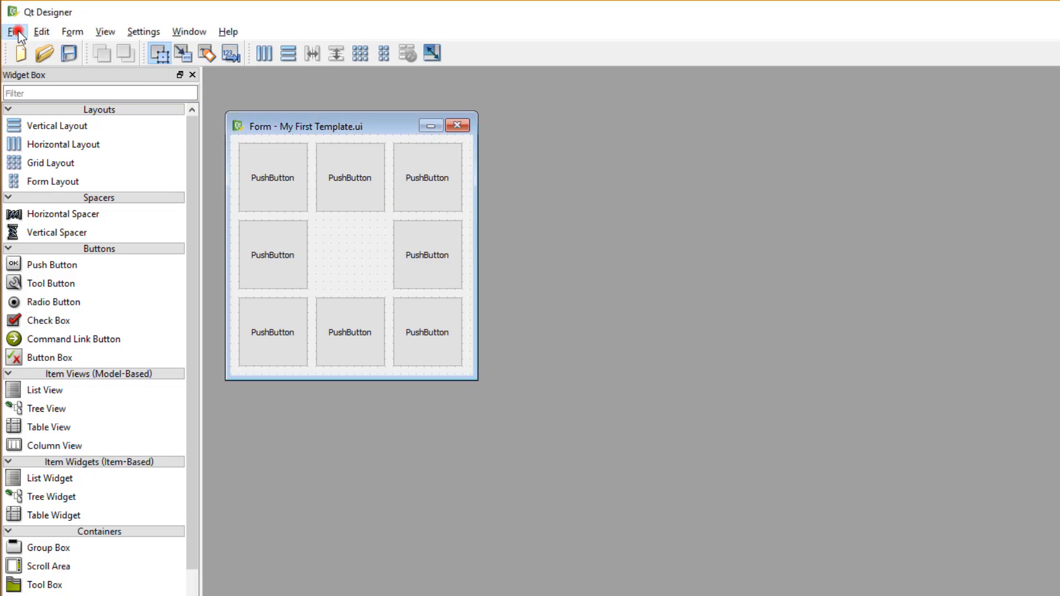
pyautogui.click(57, 126)
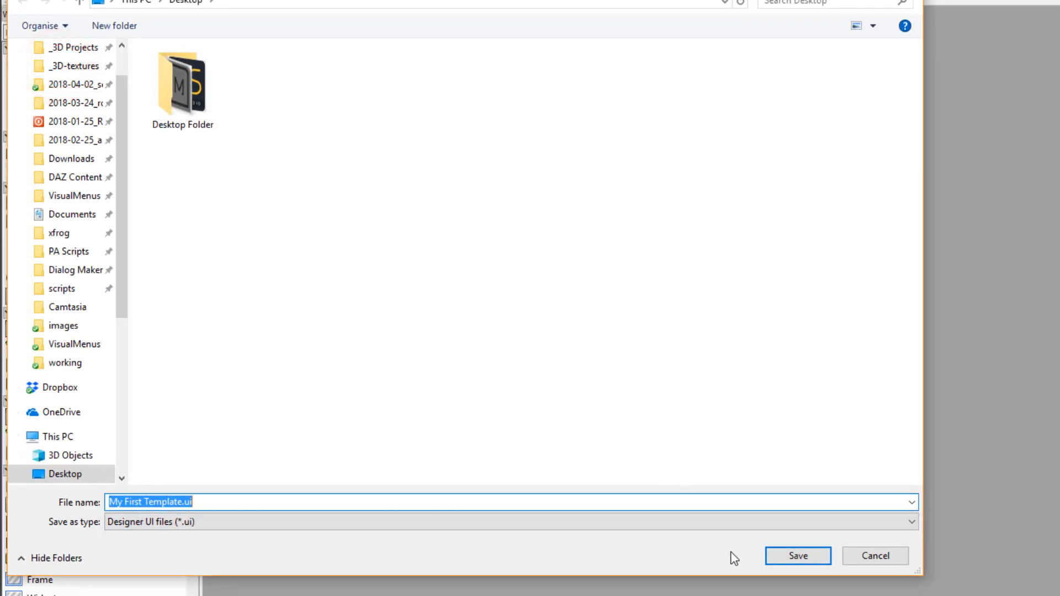
pyautogui.click(823, 559)
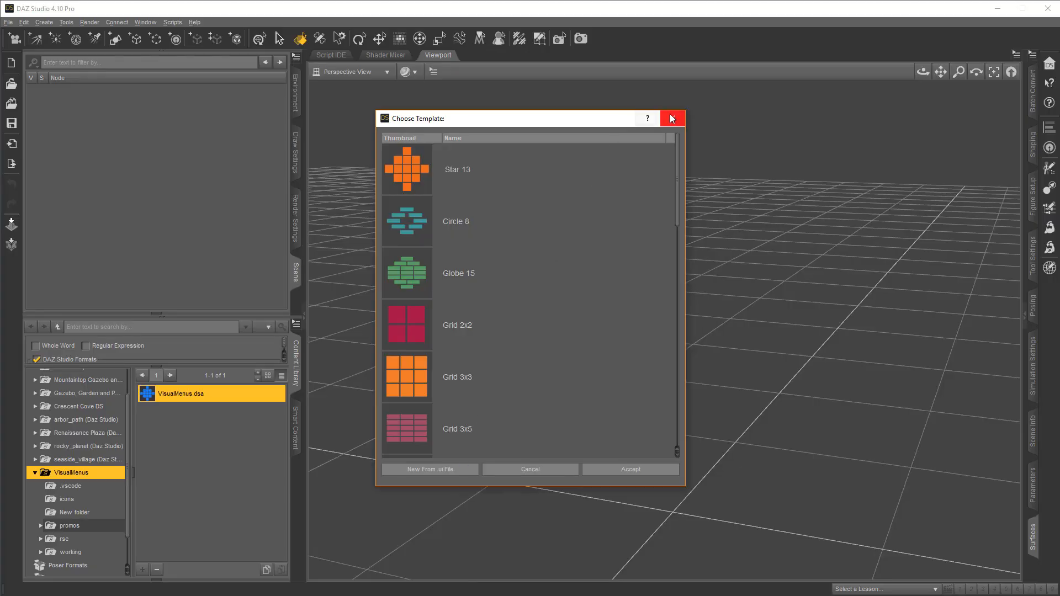
# Back in DAZ Studio, cancel the pending template choice and add My First Template.ui to the VisualMenus templates under the name My First Template.
pyautogui.click(674, 116)
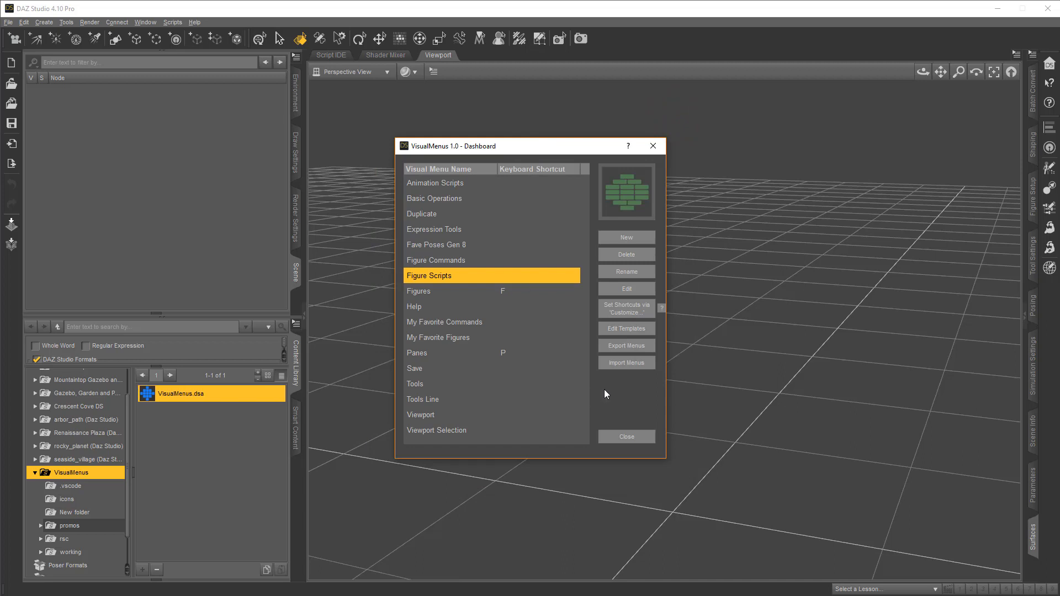
pyautogui.click(640, 335)
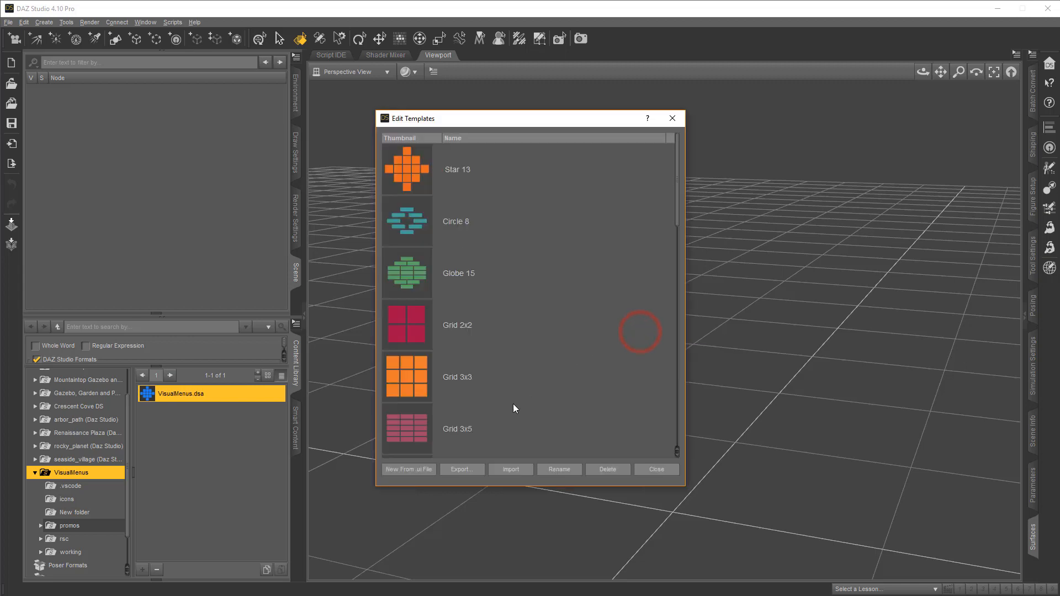
pyautogui.click(422, 475)
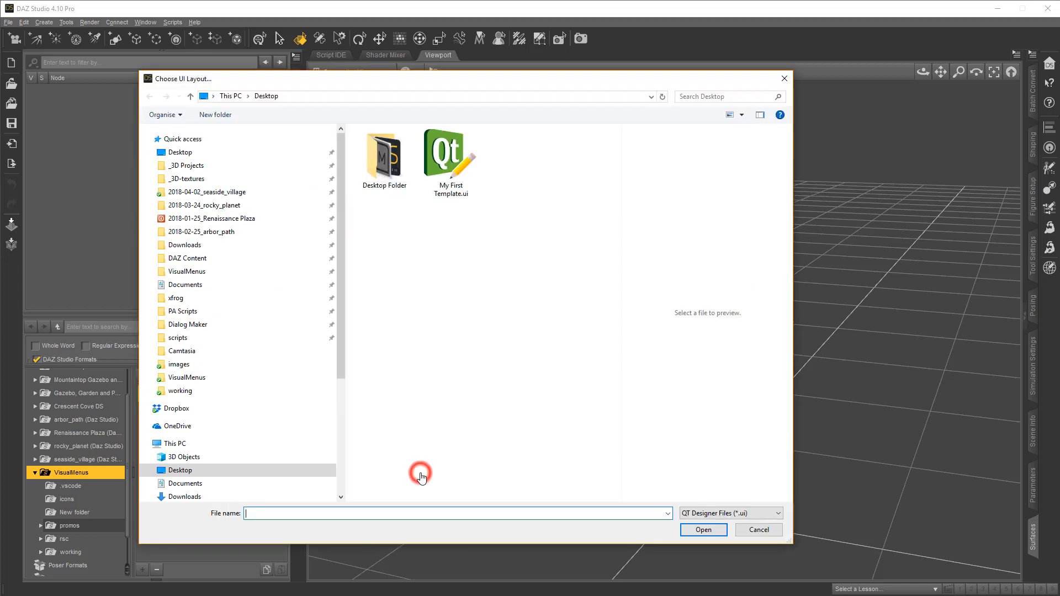
pyautogui.click(450, 152)
pyautogui.click(696, 530)
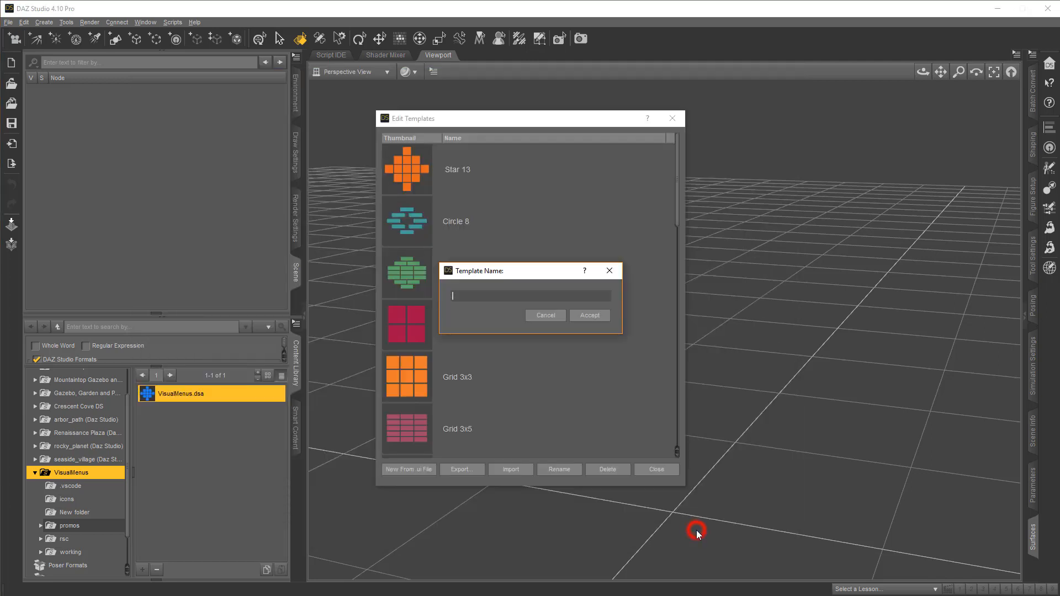
pyautogui.write('My First Template')
pyautogui.press('Return')
pyautogui.scroll(-10, 512, 346)
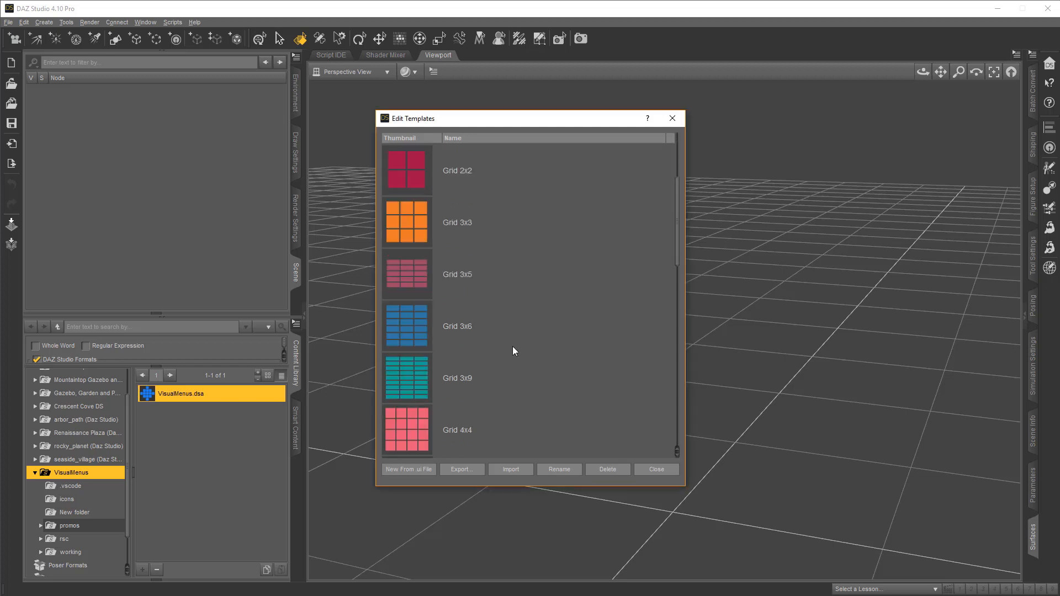
pyautogui.scroll(-1, 513, 346)
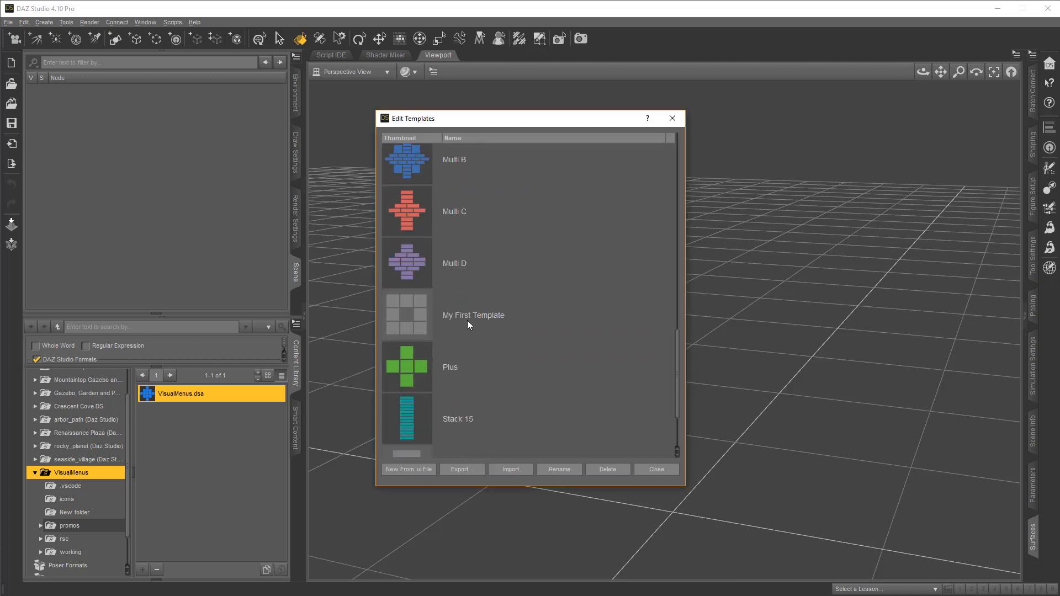
pyautogui.click(536, 326)
pyautogui.click(658, 468)
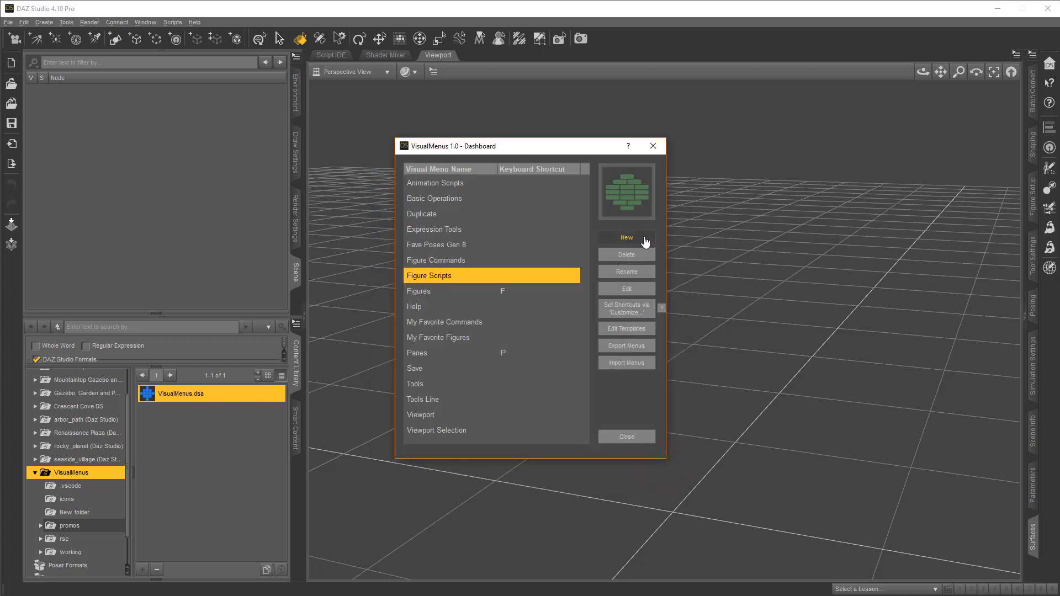
# Create a visual menu named My New Menu based on My First Template and open it for editing.
pyautogui.click(646, 242)
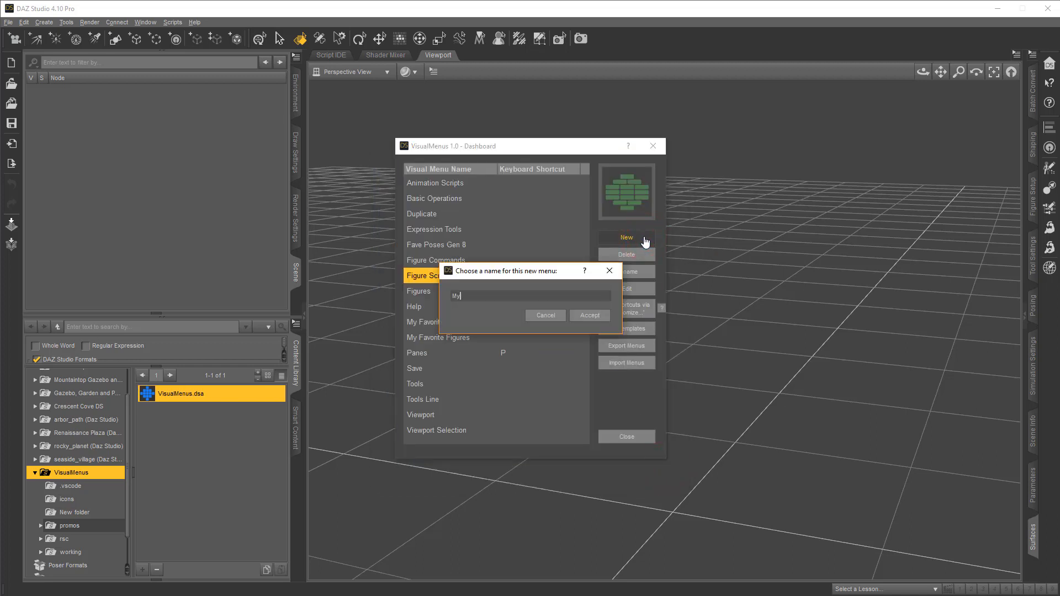
pyautogui.write('My First Menu')
pyautogui.press('Return')
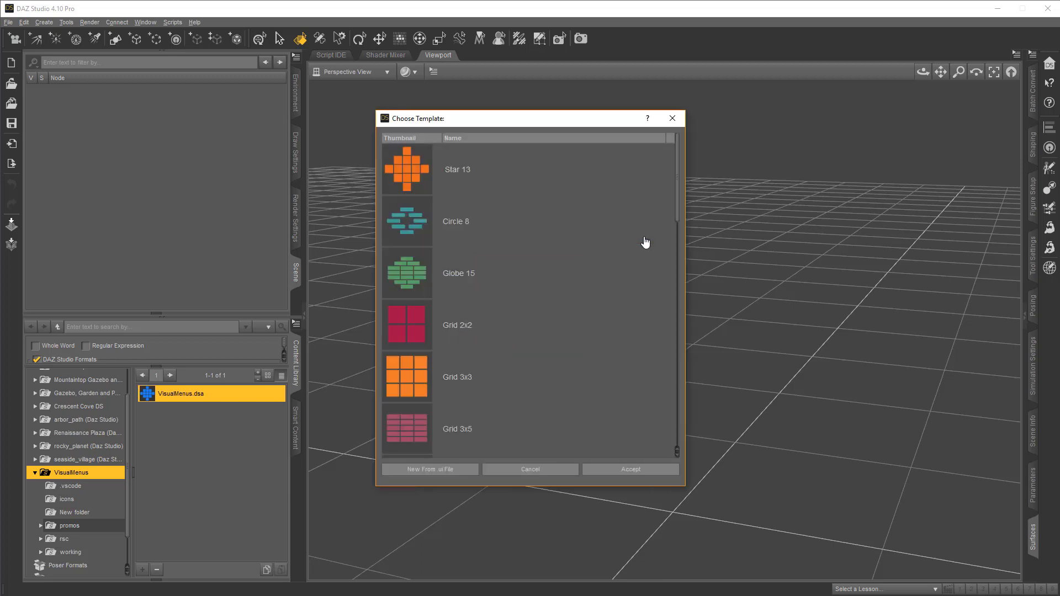
pyautogui.scroll(-8, 489, 291)
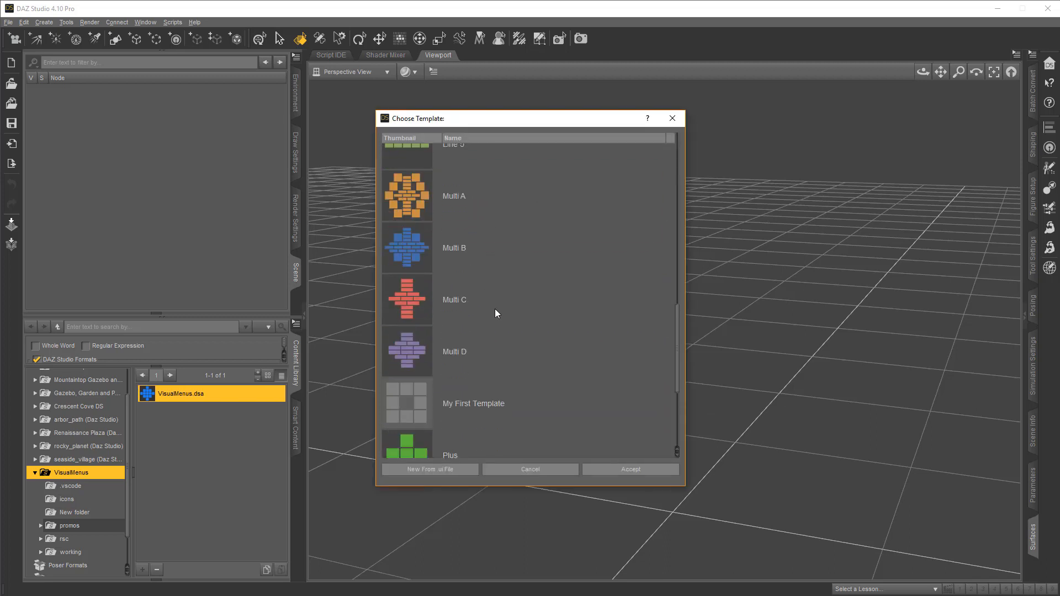
pyautogui.click(435, 381)
pyautogui.click(647, 473)
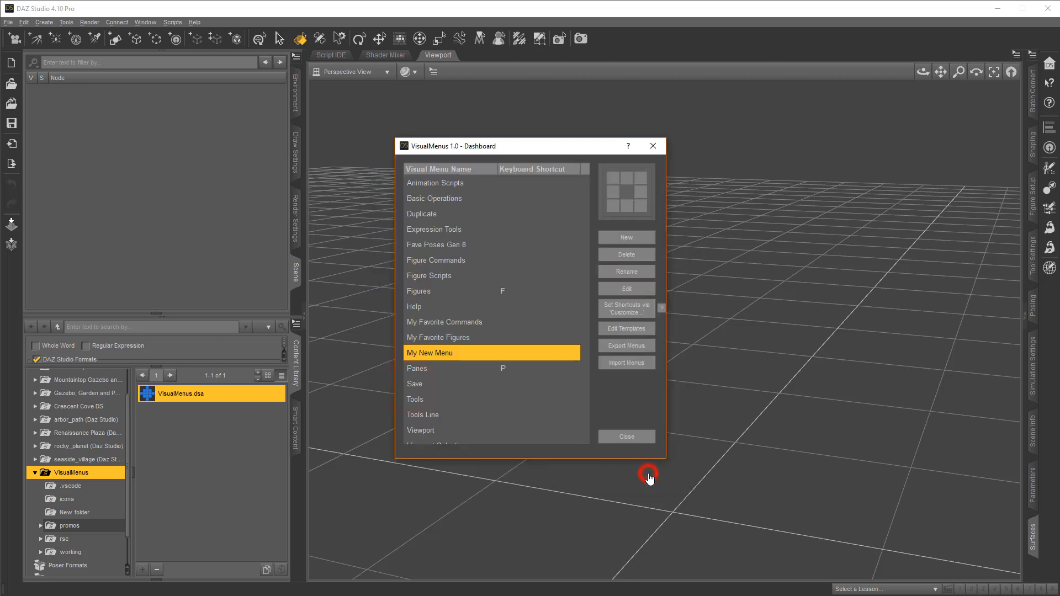
pyautogui.doubleClick(476, 355)
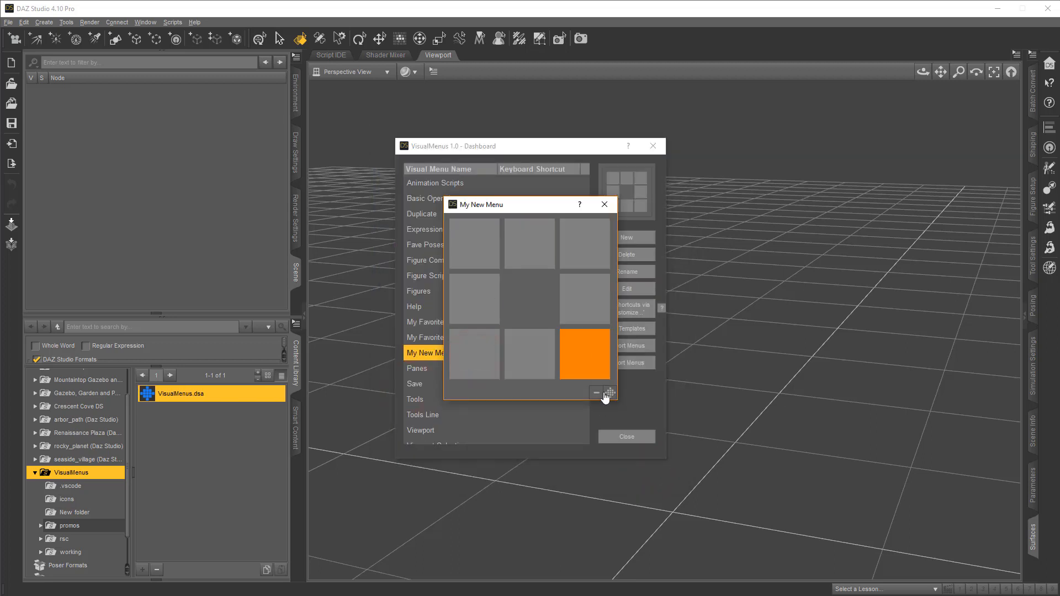
# Browse the style presets for My New Menu and accept the one with teal rounded buttons on a dark background.
pyautogui.click(610, 393)
pyautogui.click(631, 393)
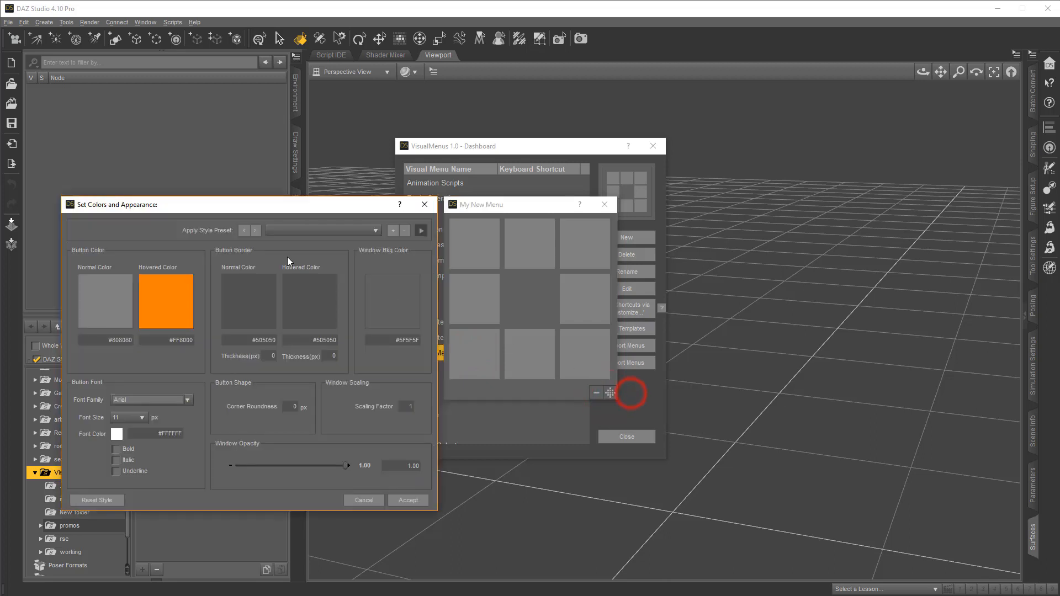
pyautogui.click(244, 232)
pyautogui.click(244, 231)
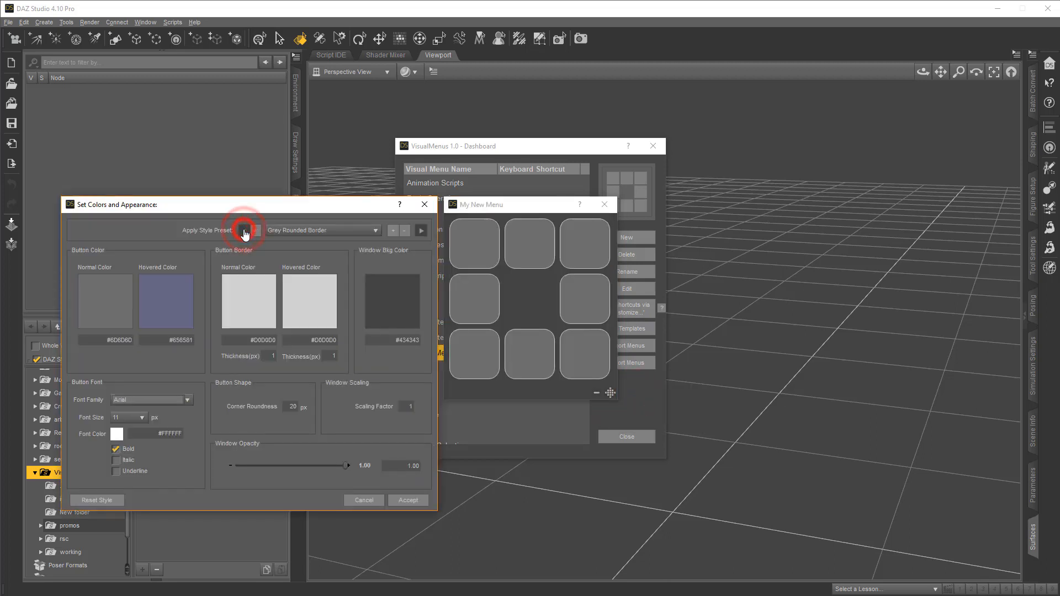
pyautogui.click(244, 232)
pyautogui.click(244, 231)
pyautogui.click(244, 232)
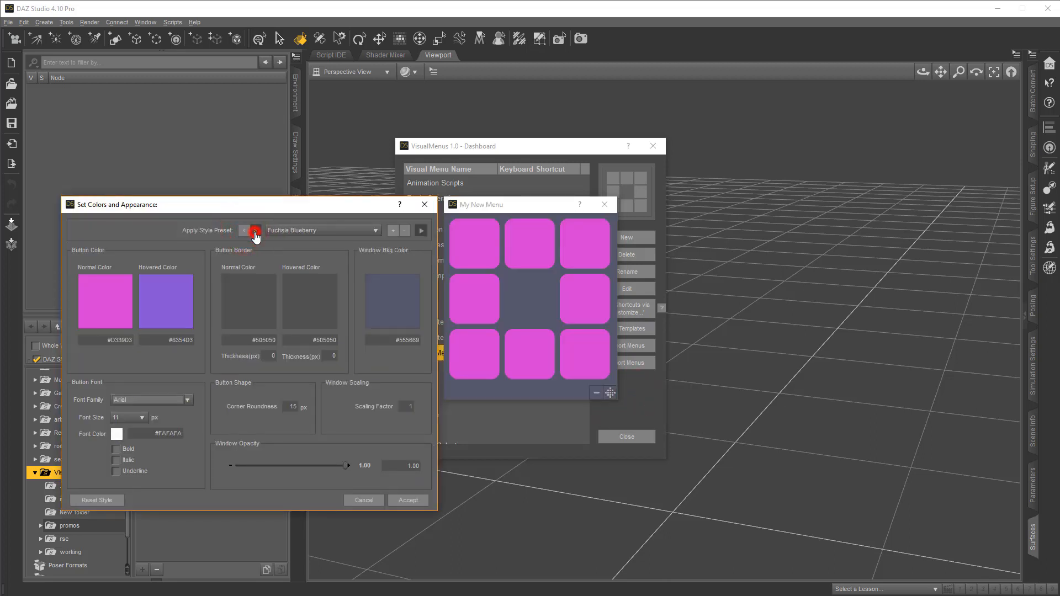
pyautogui.click(413, 501)
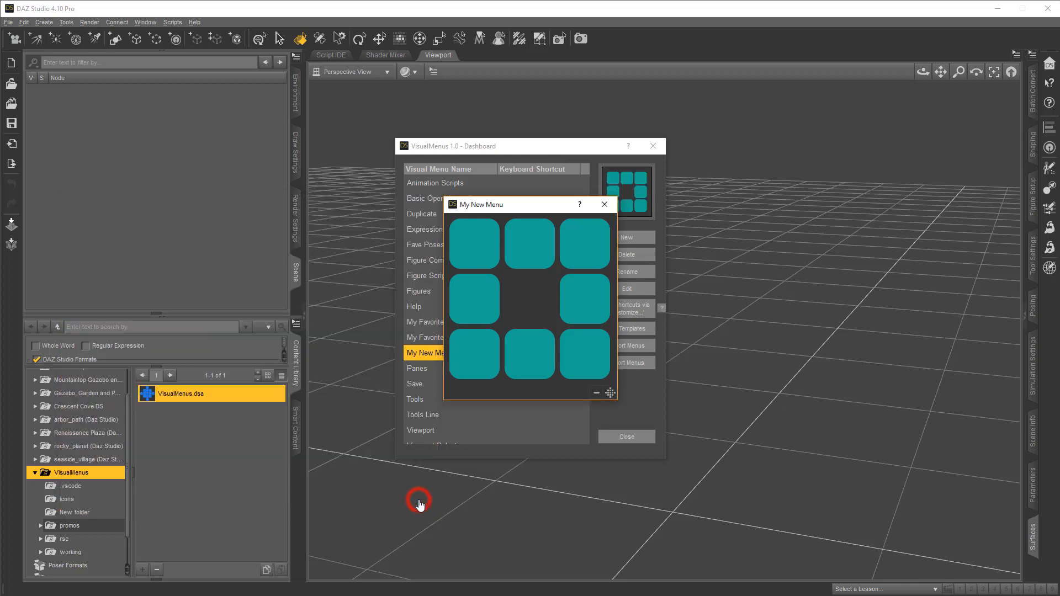
# Show the menu's button edit controls and assign the built-in aniMate2 action to the top-right button of the grid.
pyautogui.click(596, 392)
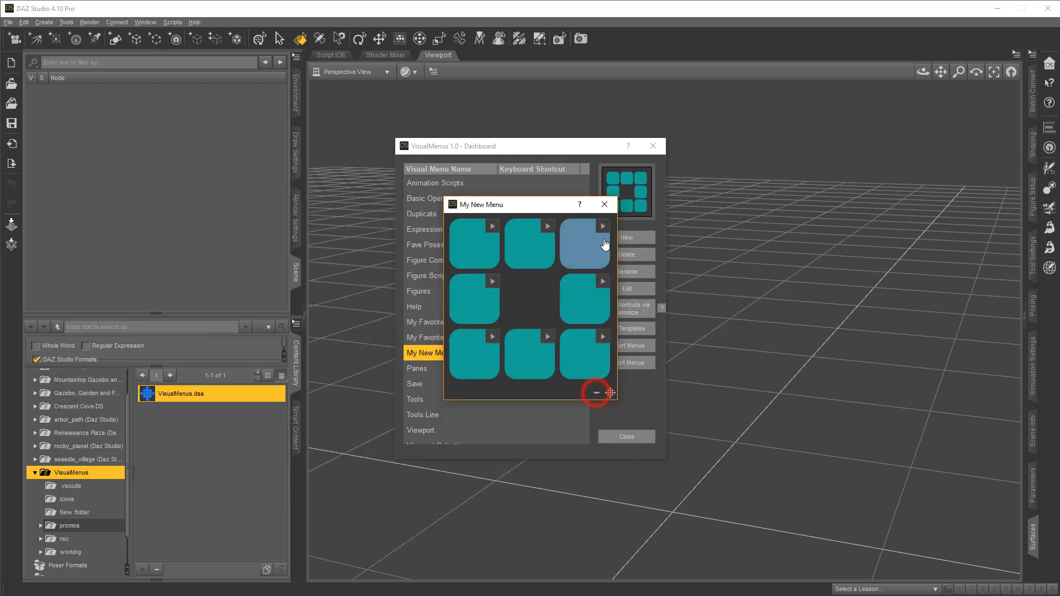
pyautogui.click(603, 226)
pyautogui.click(632, 217)
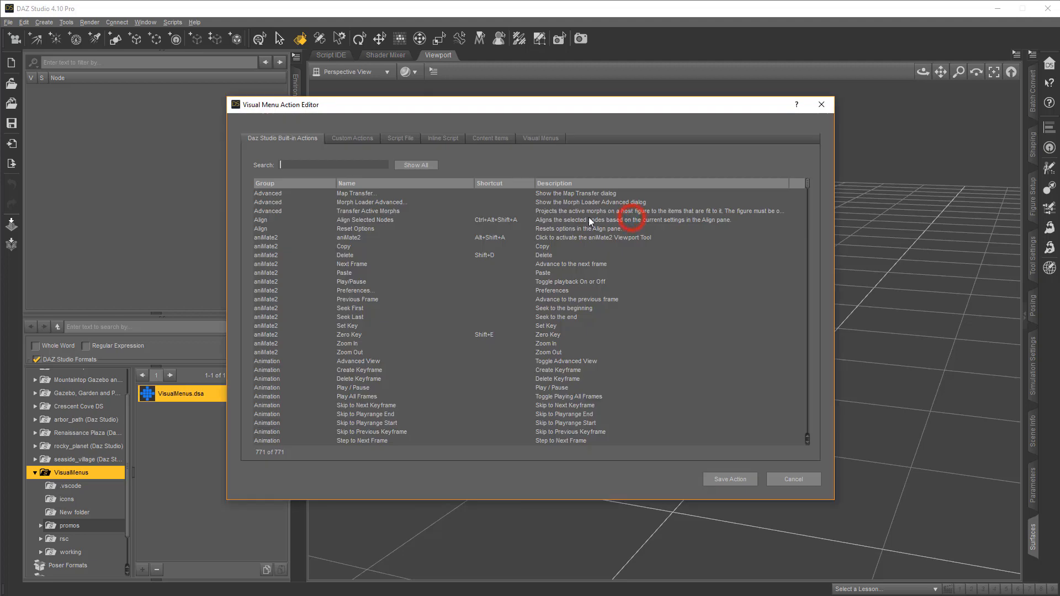
pyautogui.click(393, 237)
pyautogui.click(728, 480)
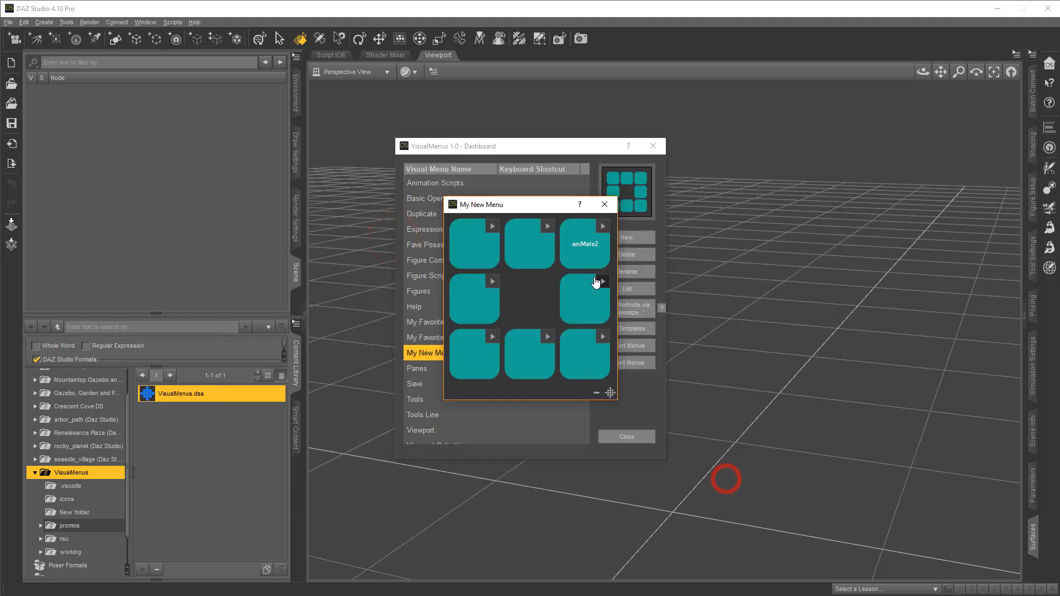
# Assign the built-in Animation action Advanced View to the middle-right button of the grid.
pyautogui.click(602, 282)
pyautogui.click(635, 271)
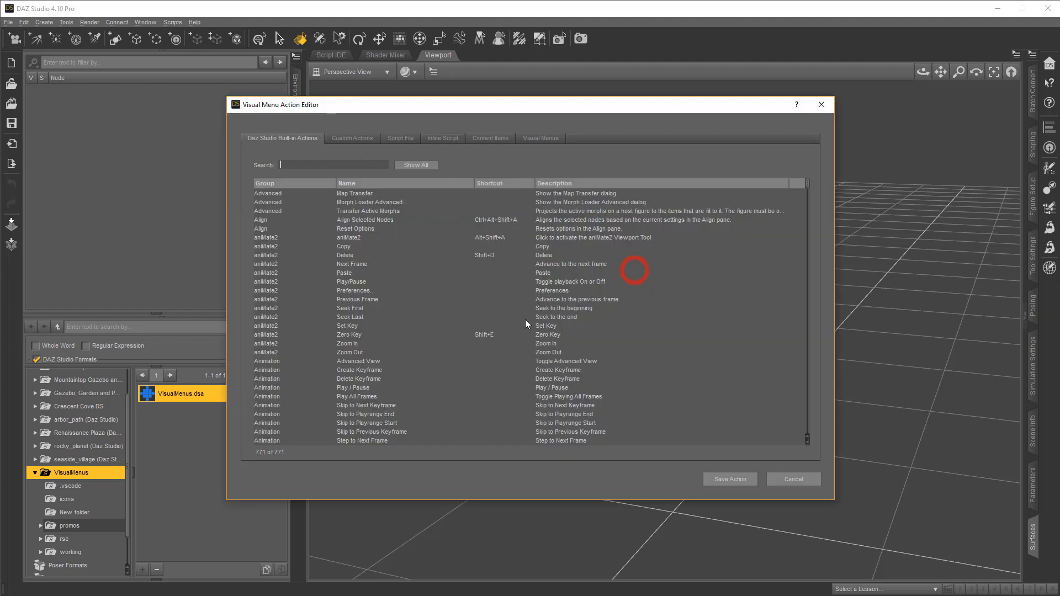
pyautogui.click(406, 363)
pyautogui.click(727, 479)
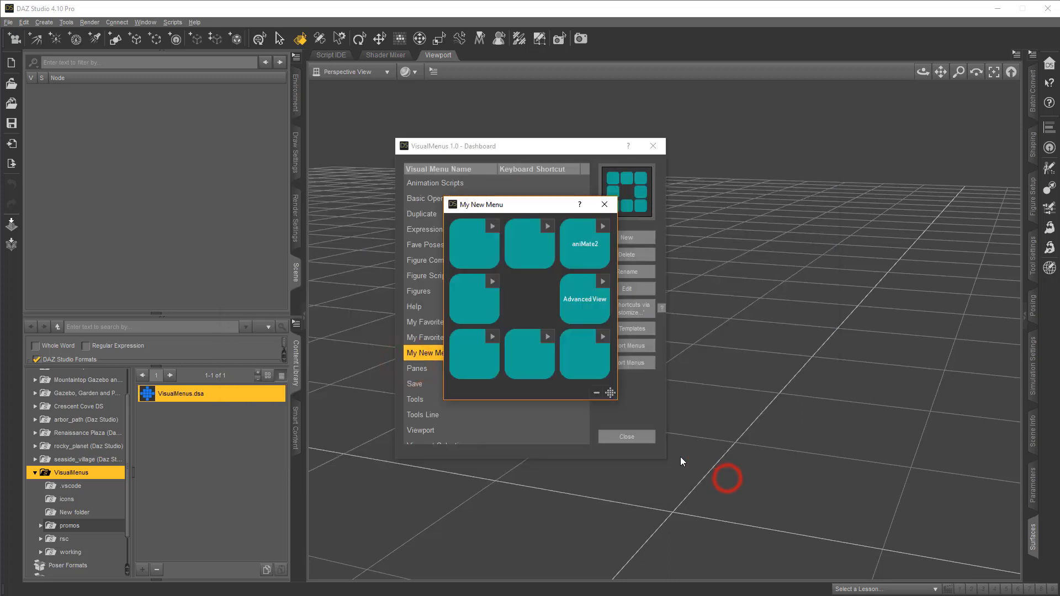